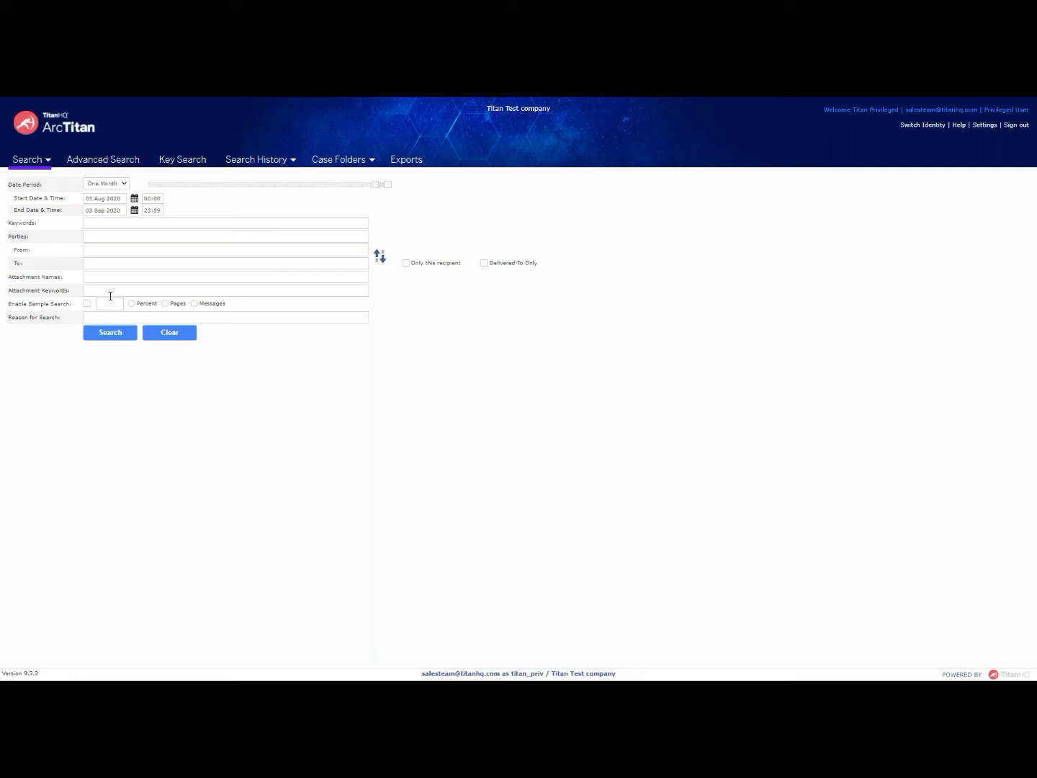
Step: Search the archive for the keyword positron across any date, giving Webinar as the reason for the search
{"action": "left_click", "coordinate": [125, 184]}
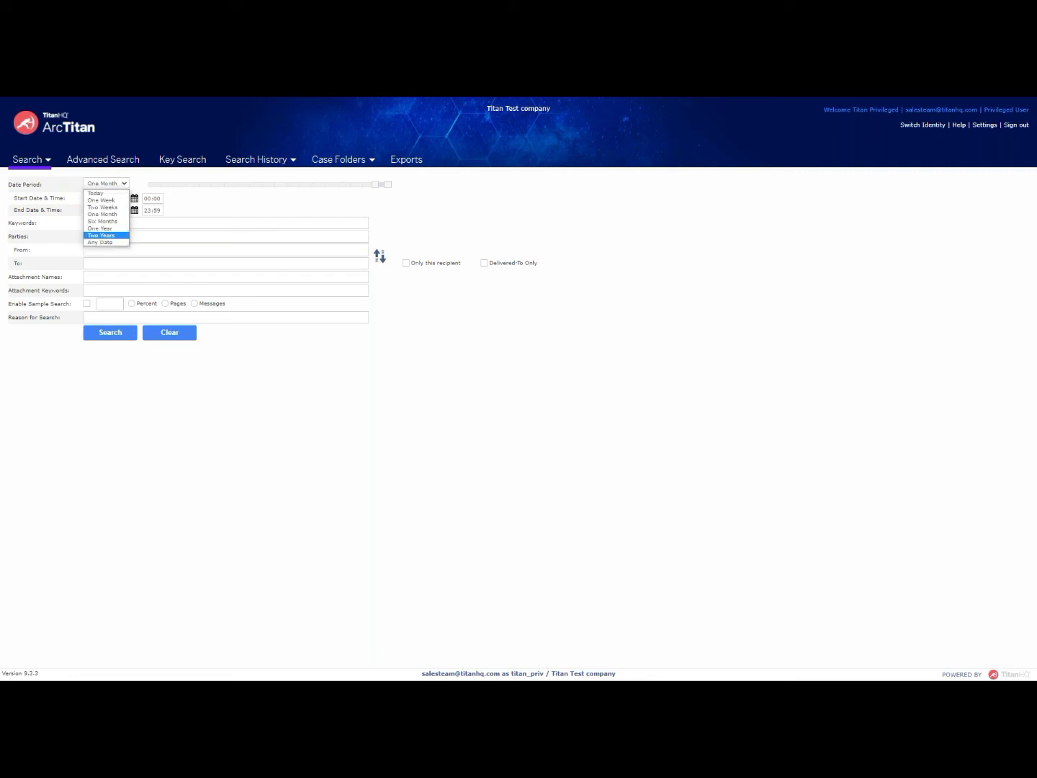
{"action": "left_click", "coordinate": [108, 242]}
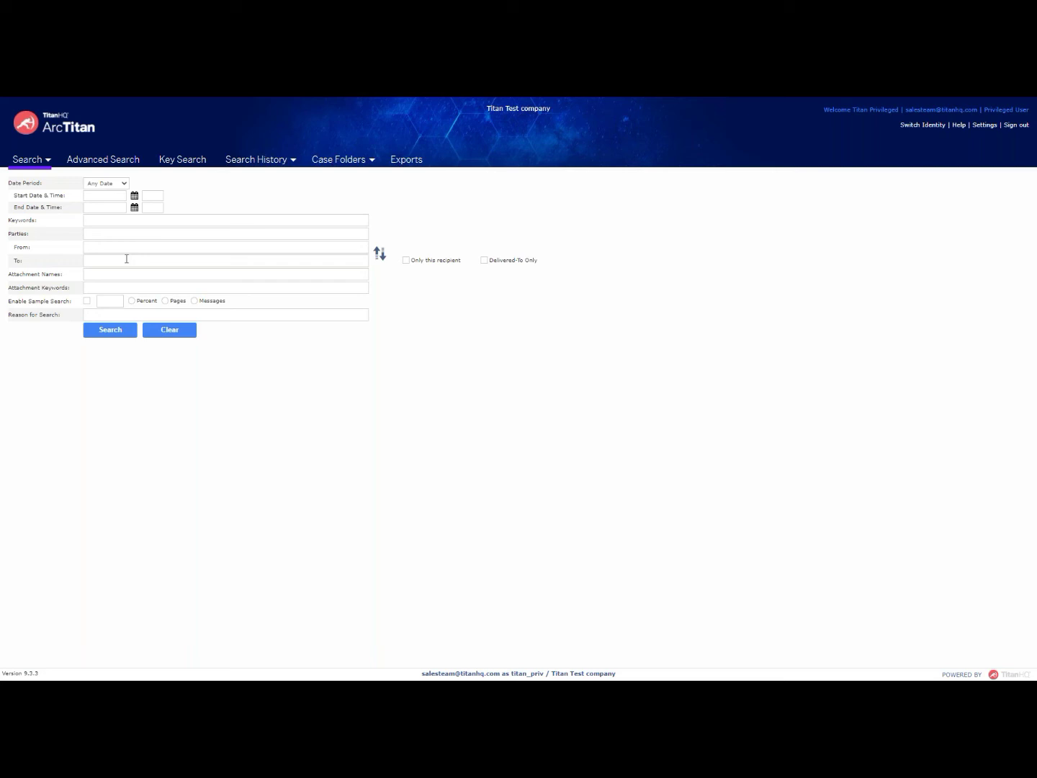
{"action": "left_click", "coordinate": [110, 219]}
{"action": "type", "text": "positron"}
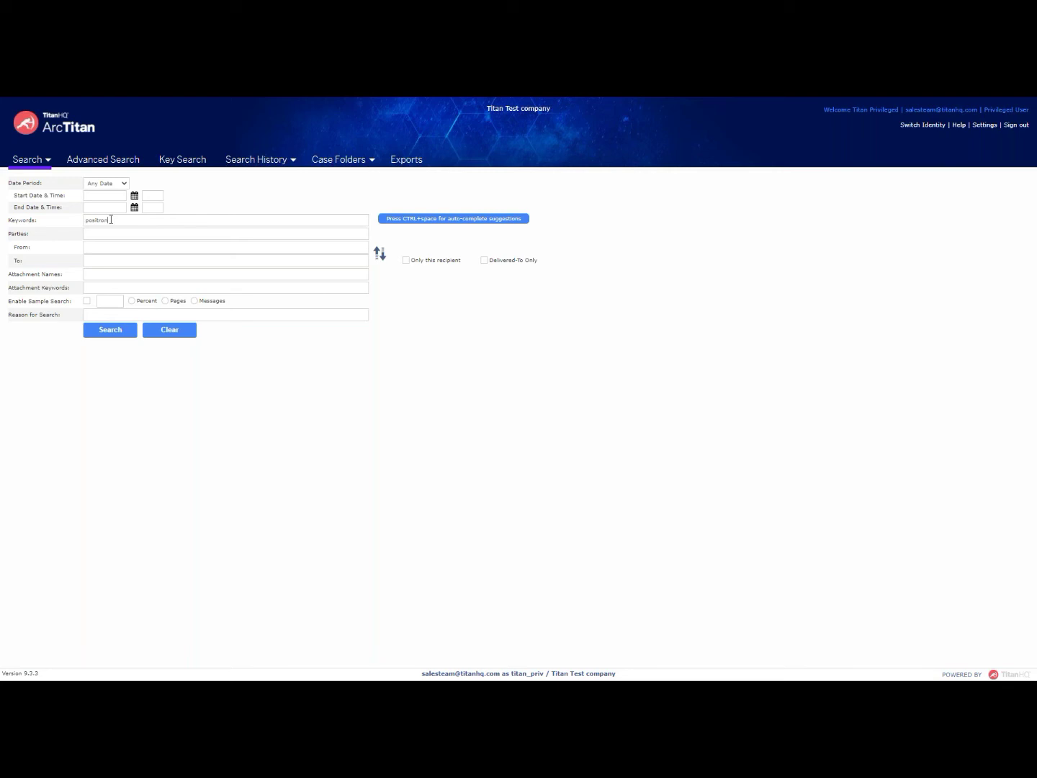
{"action": "left_click", "coordinate": [112, 335]}
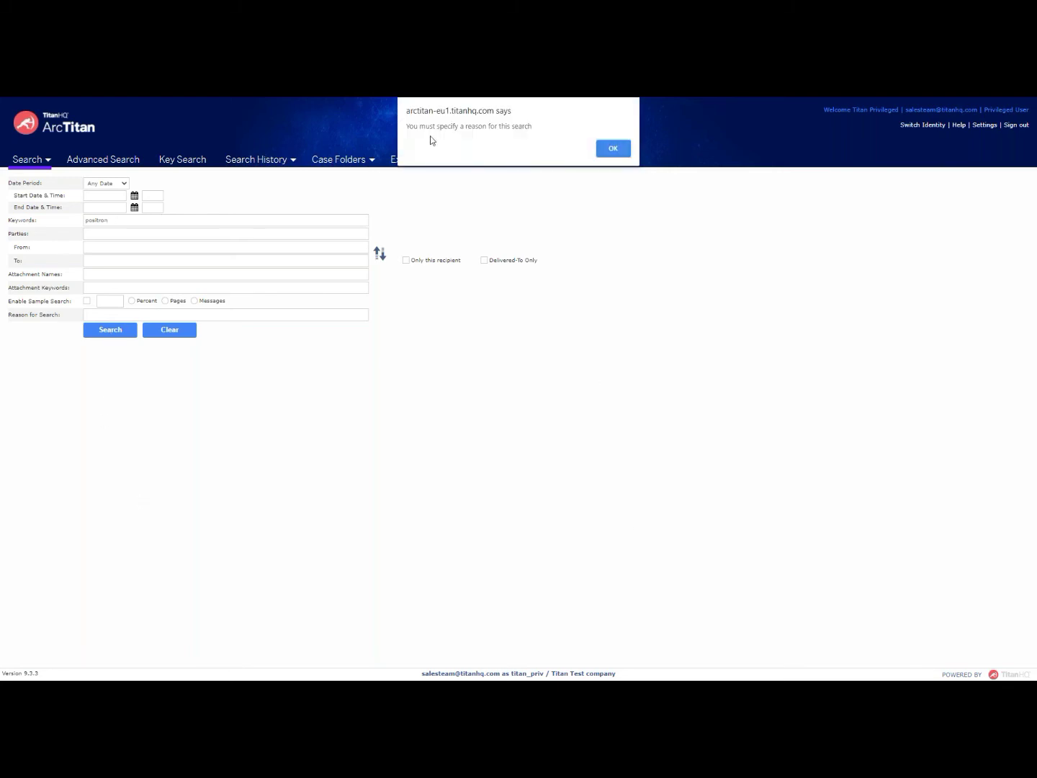
{"action": "left_click", "coordinate": [617, 152]}
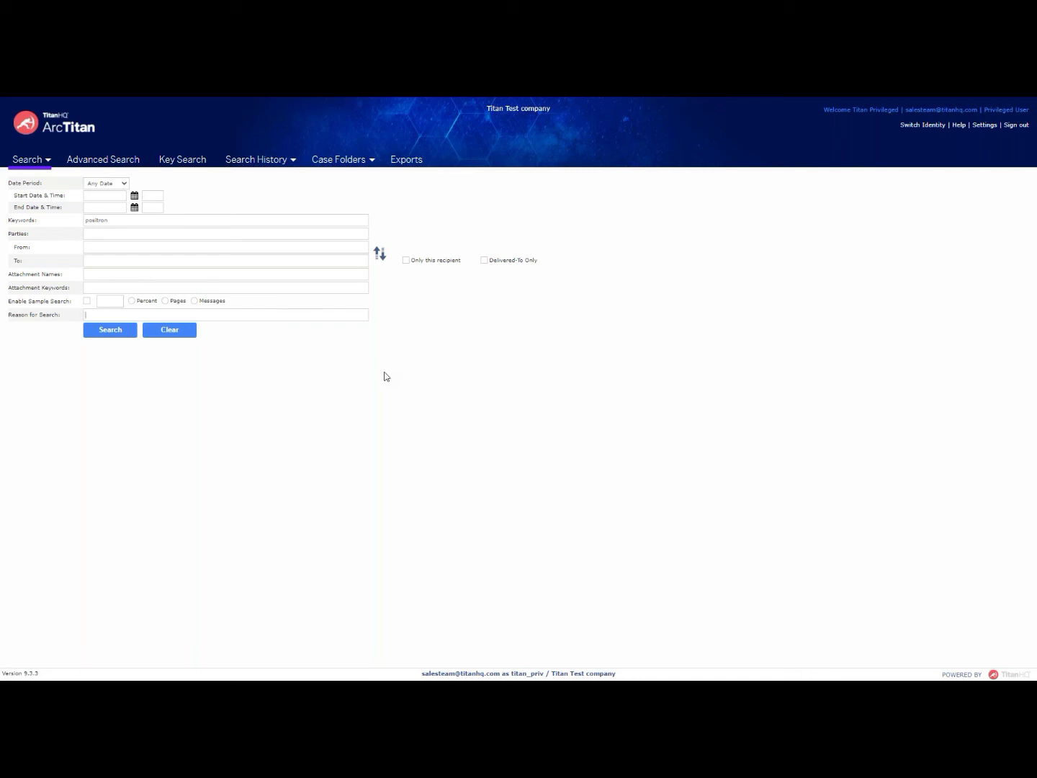
{"action": "type", "text": "Webinar"}
{"action": "left_click", "coordinate": [110, 330]}
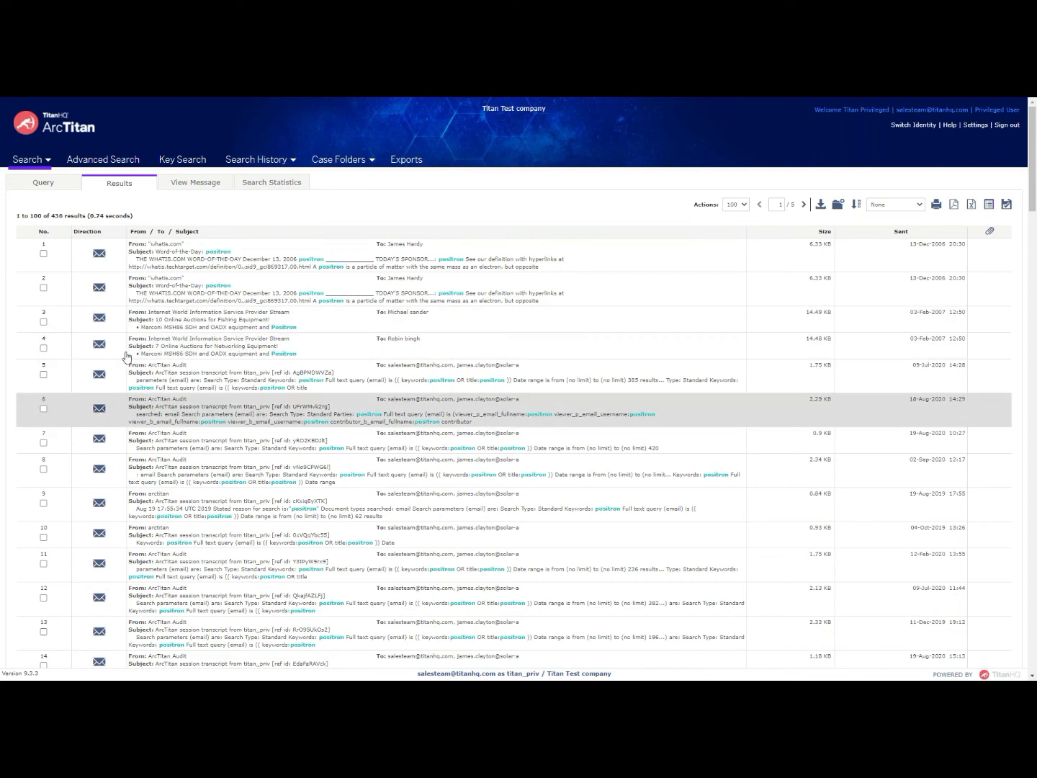
Step: Open the second search result and read the whole message down to its storage and security check details
{"action": "left_click", "coordinate": [185, 294]}
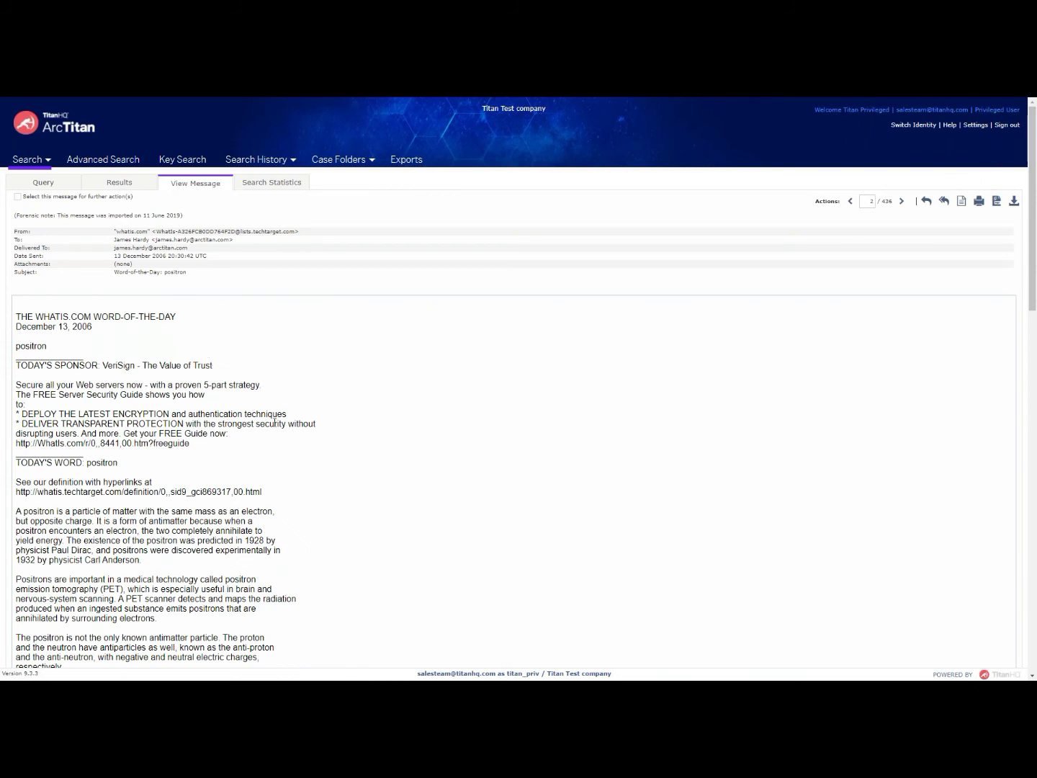
{"action": "double_click", "coordinate": [33, 351]}
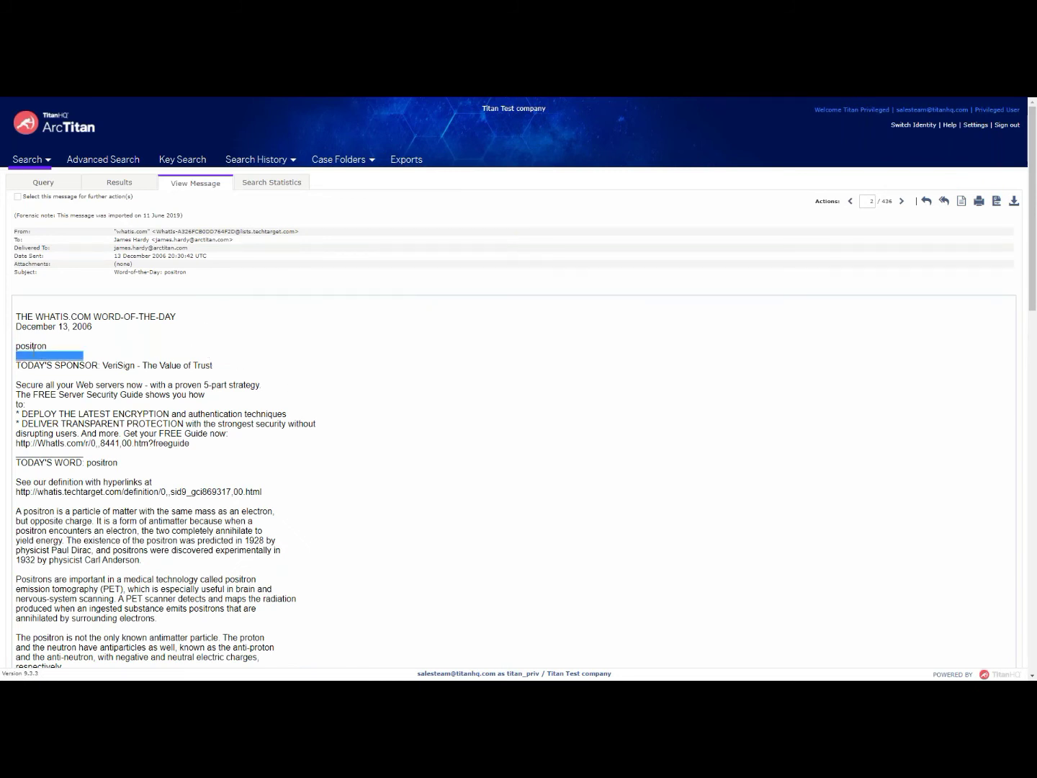
{"action": "left_click", "coordinate": [203, 377]}
{"action": "scroll", "coordinate": [380, 481], "scroll_direction": "down", "scroll_amount": 2}
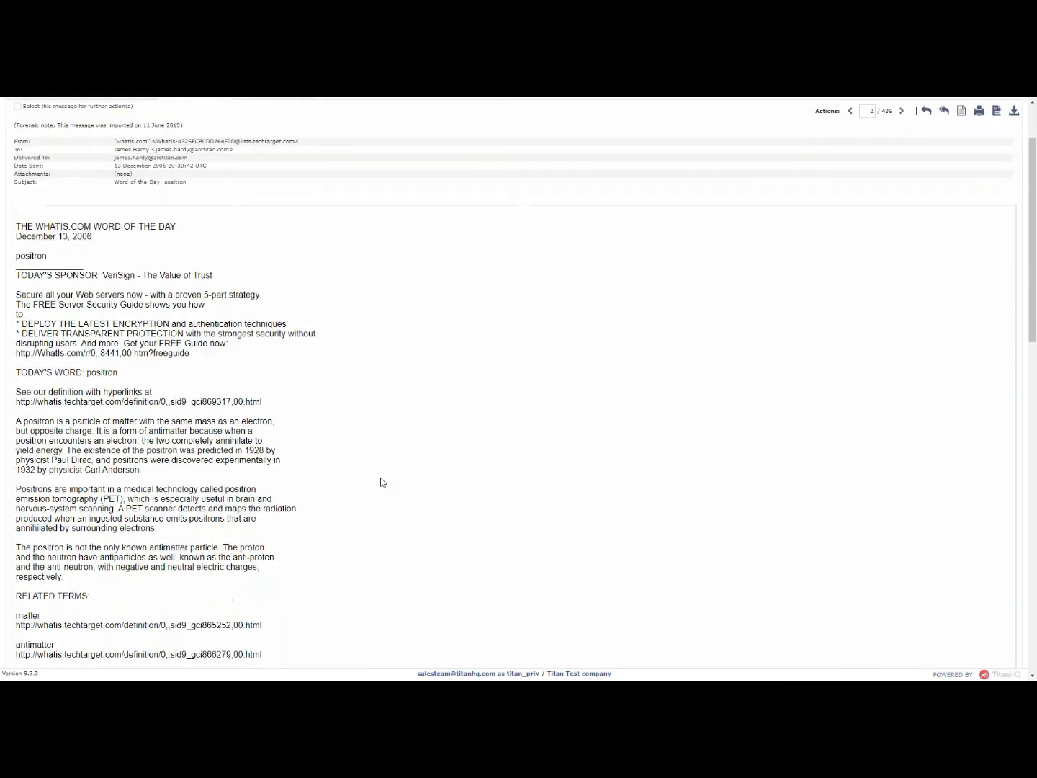
{"action": "scroll", "coordinate": [382, 482], "scroll_direction": "down", "scroll_amount": 15}
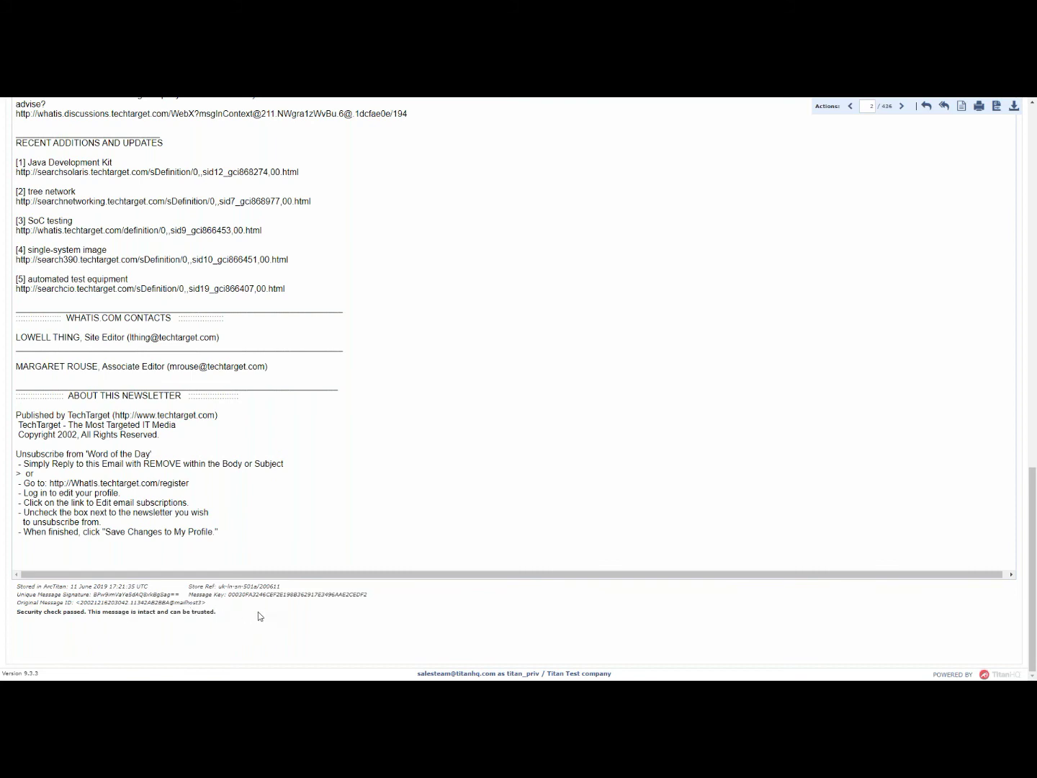
{"action": "scroll", "coordinate": [432, 418], "scroll_direction": "up", "scroll_amount": 15}
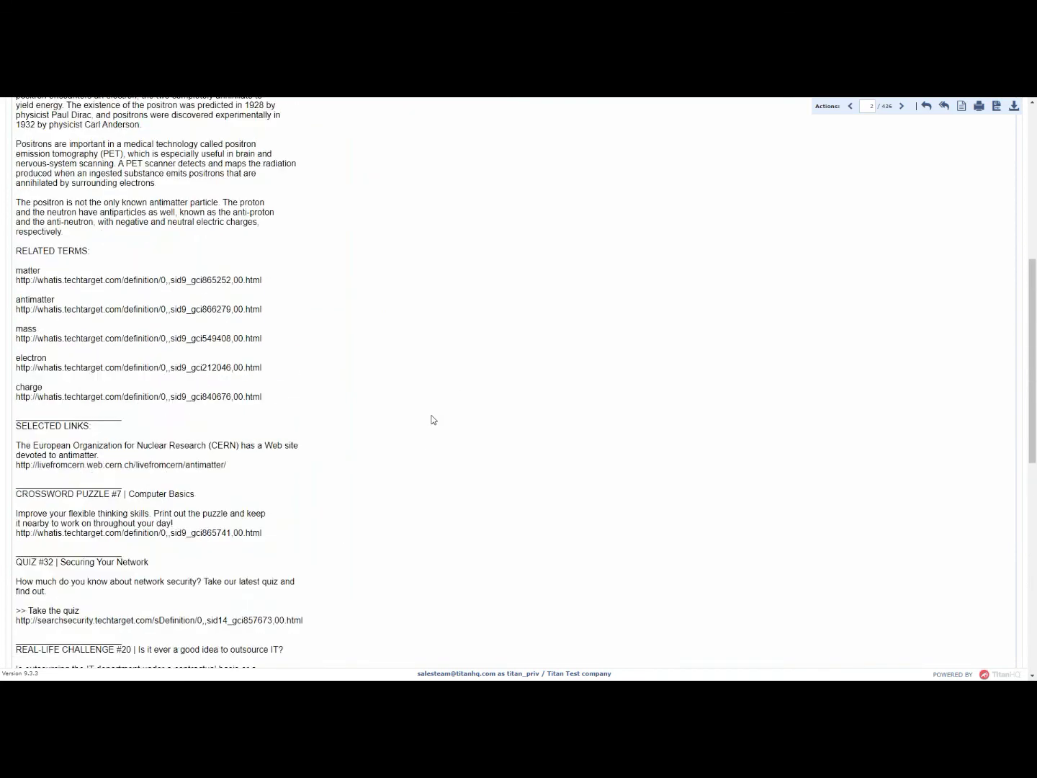
{"action": "scroll", "coordinate": [432, 419], "scroll_direction": "up", "scroll_amount": 5}
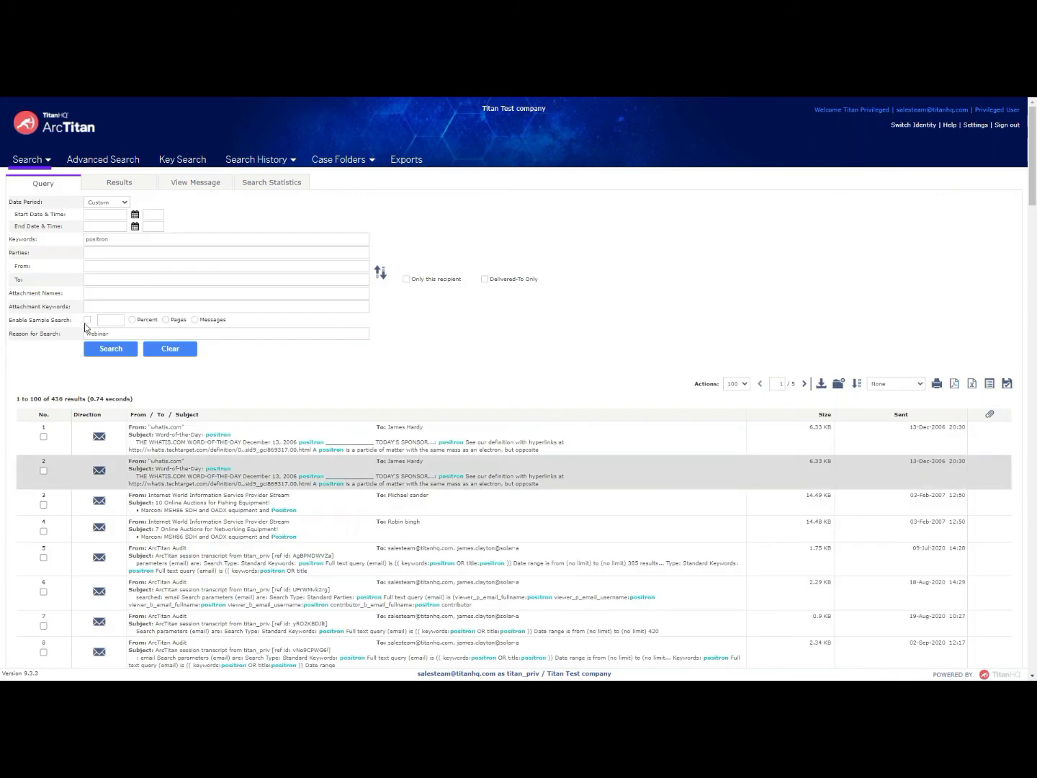
Step: Clear the keyword field and run the search with the attachment keyword travaille instead
{"action": "double_click", "coordinate": [104, 238]}
{"action": "key", "text": "BackSpace"}
{"action": "left_click", "coordinate": [104, 308]}
{"action": "left_click", "coordinate": [108, 327]}
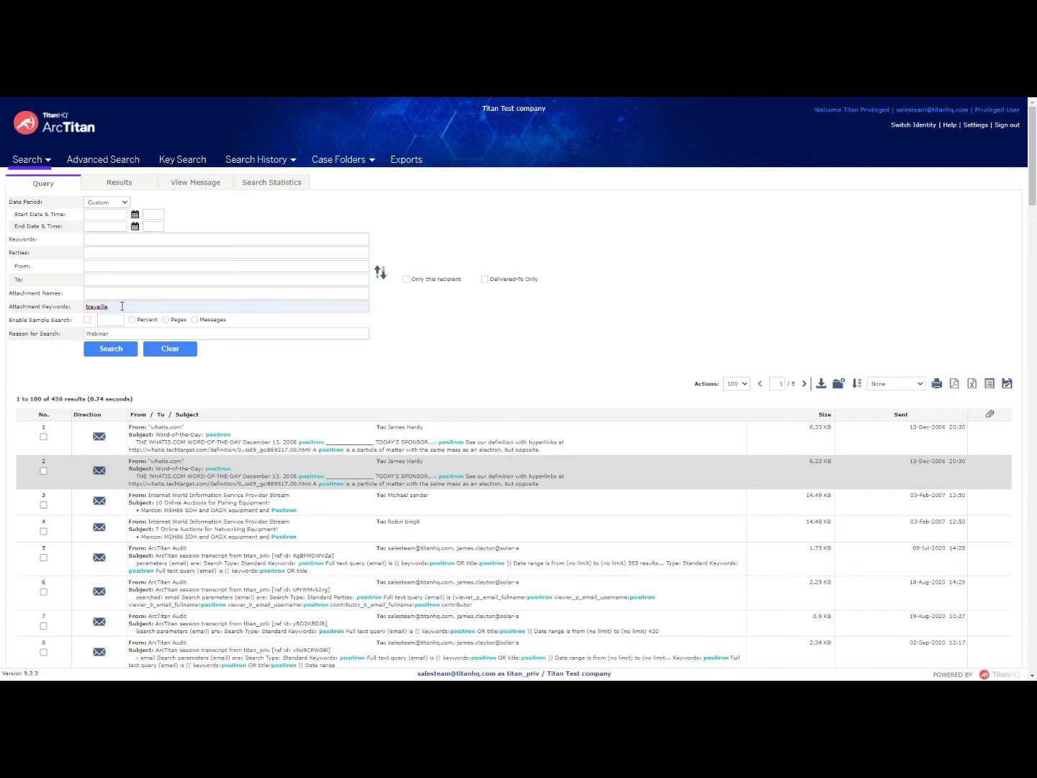
{"action": "left_click", "coordinate": [109, 349]}
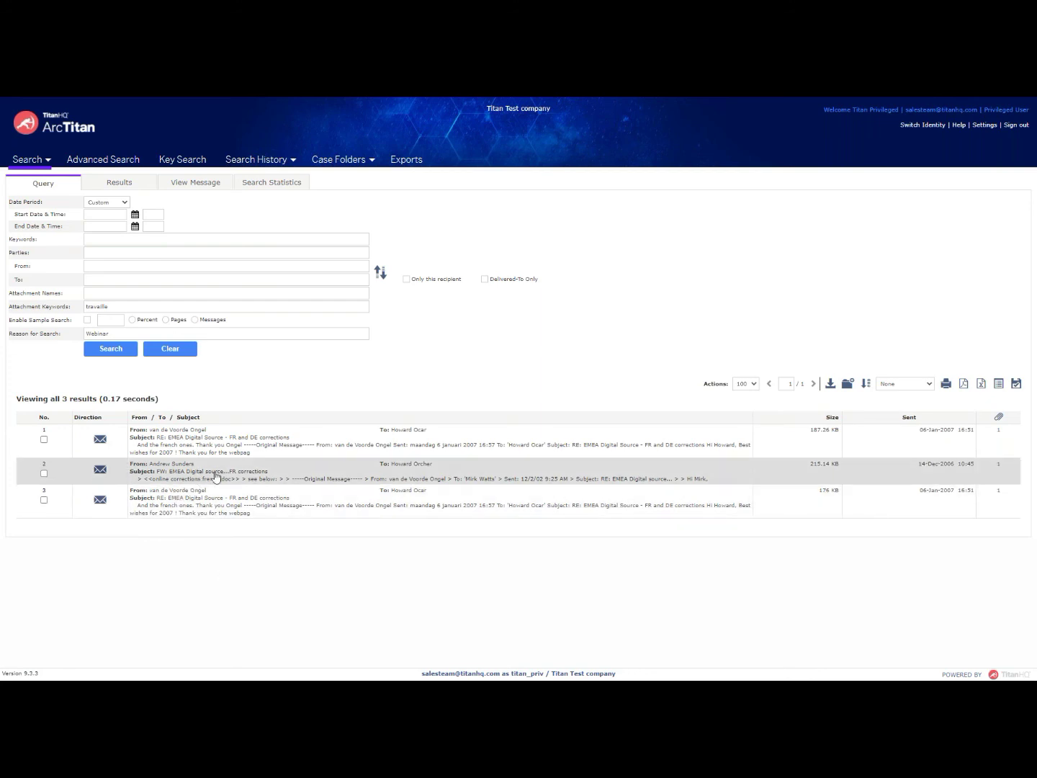
Step: Open the second attachment-search result and look through the full message down to its security check
{"action": "left_click", "coordinate": [215, 475]}
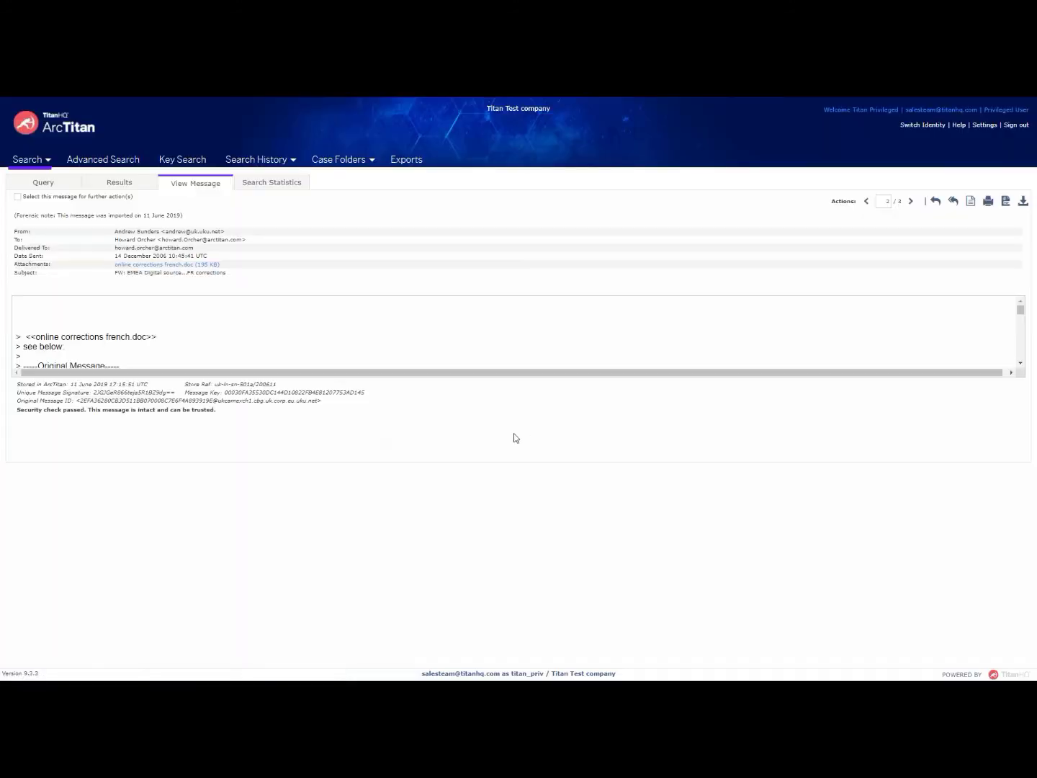
{"action": "left_click_drag", "start_coordinate": [1031, 141], "coordinate": [1023, 650]}
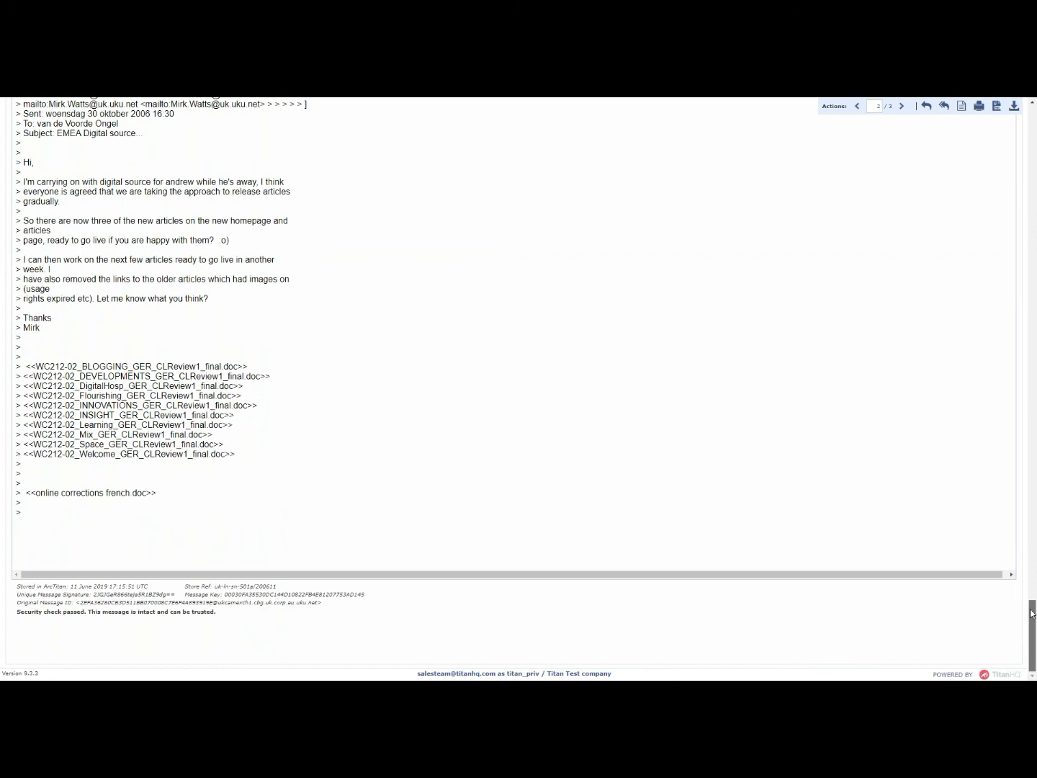
{"action": "scroll", "coordinate": [158, 349], "scroll_direction": "up", "scroll_amount": 20}
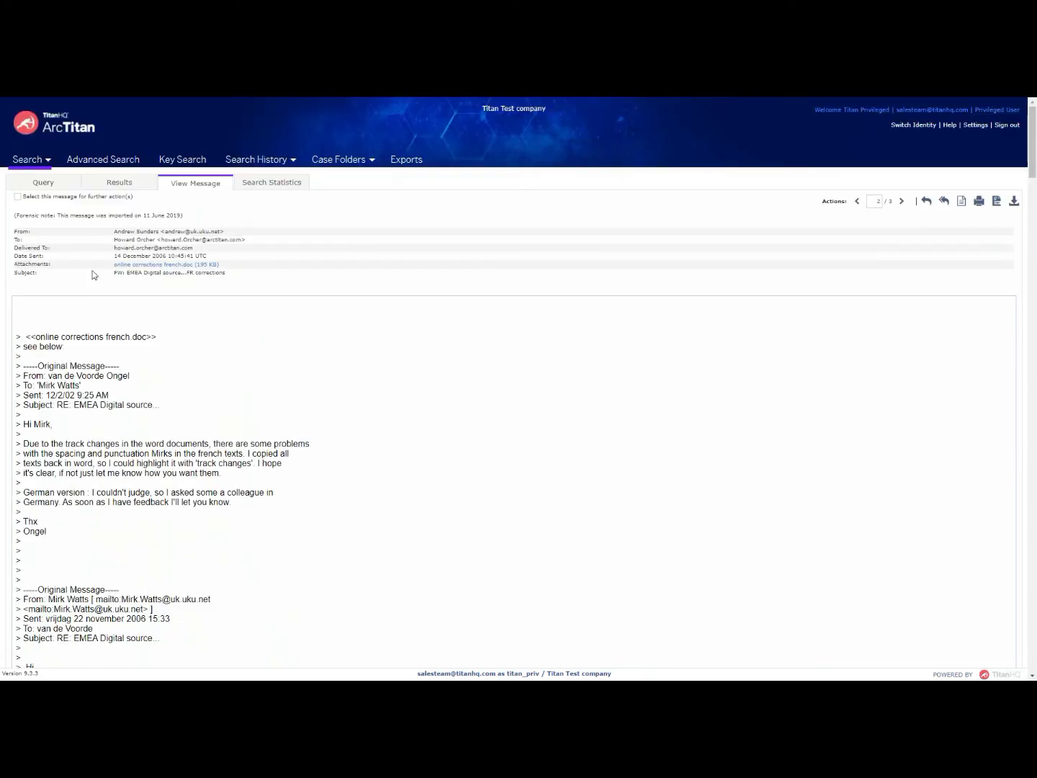
Step: Open the message's attachment online corrections french.doc in Word, check it for the word travaille, and close the document
{"action": "left_click", "coordinate": [153, 265]}
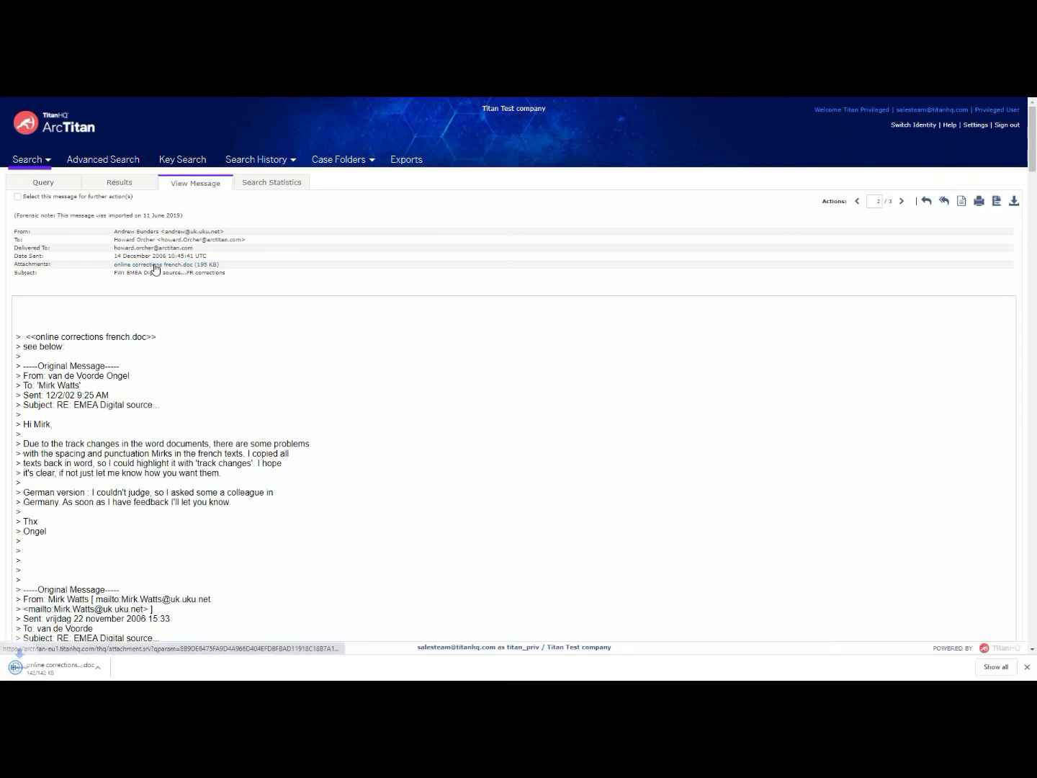
{"action": "left_click", "coordinate": [62, 666]}
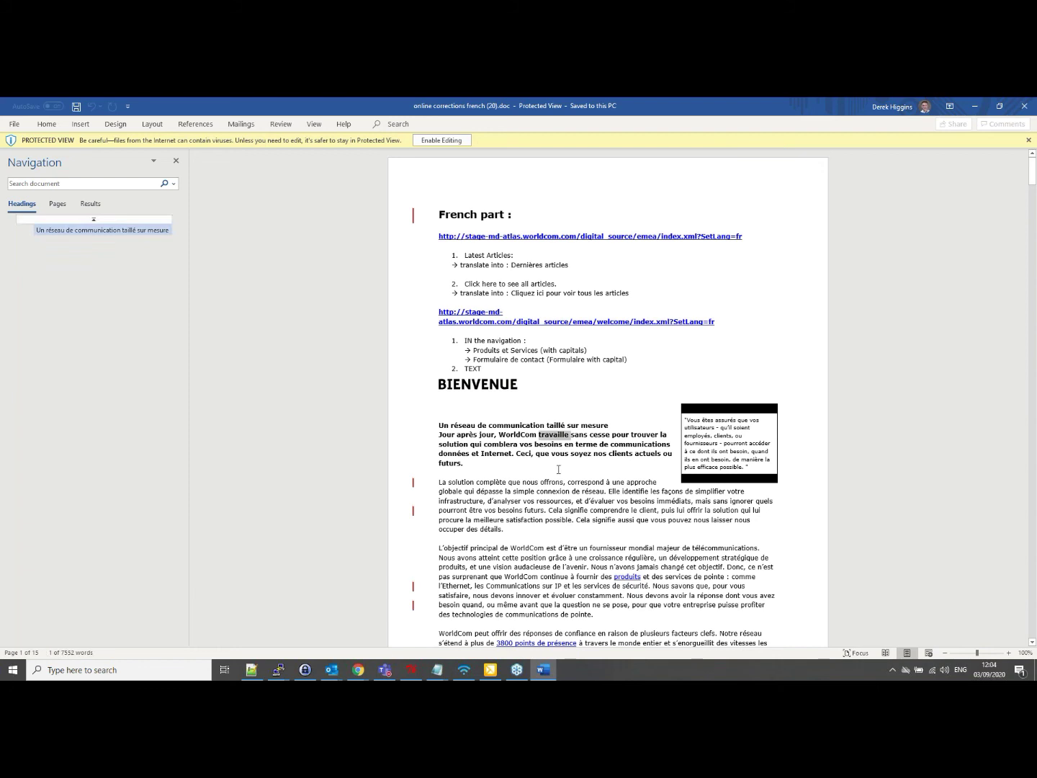
{"action": "left_click", "coordinate": [1024, 108]}
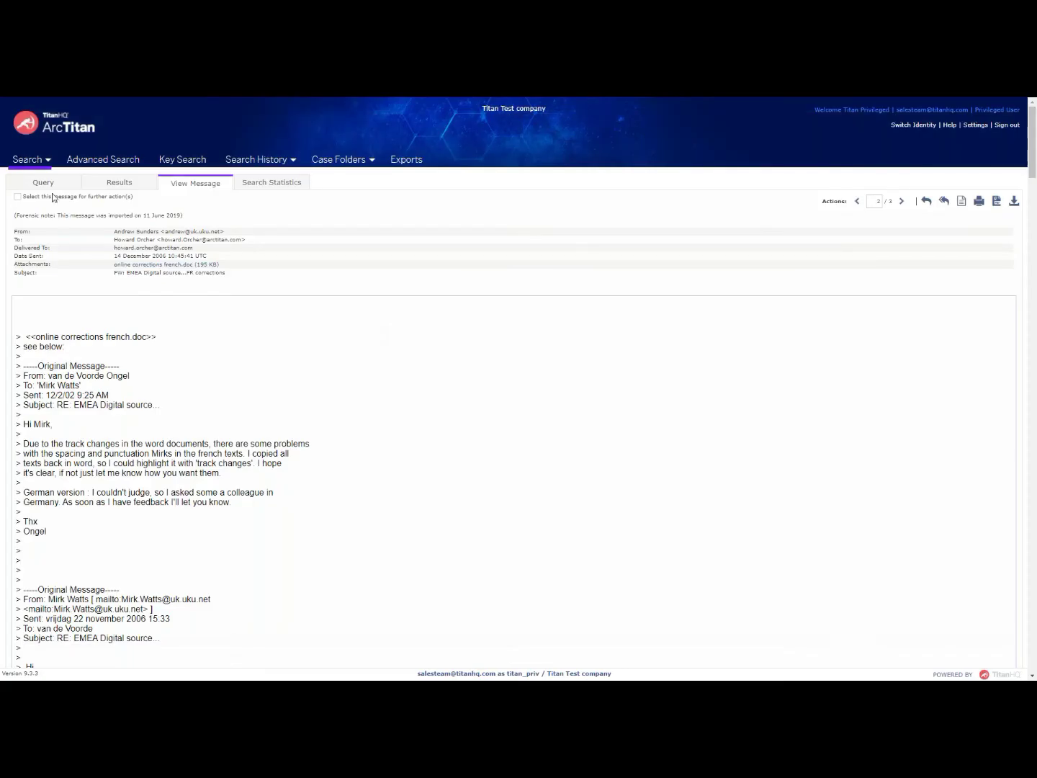
Step: Return to the query view with its results and mark all three found messages for further action
{"action": "left_click", "coordinate": [120, 185]}
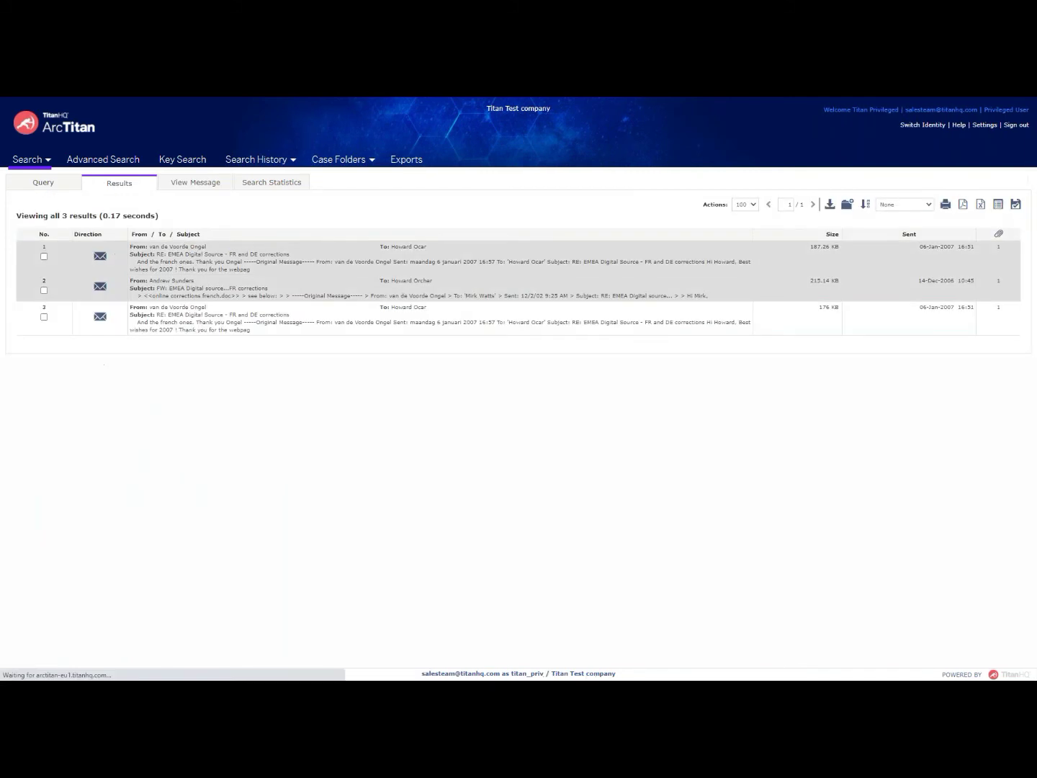
{"action": "left_click", "coordinate": [51, 186]}
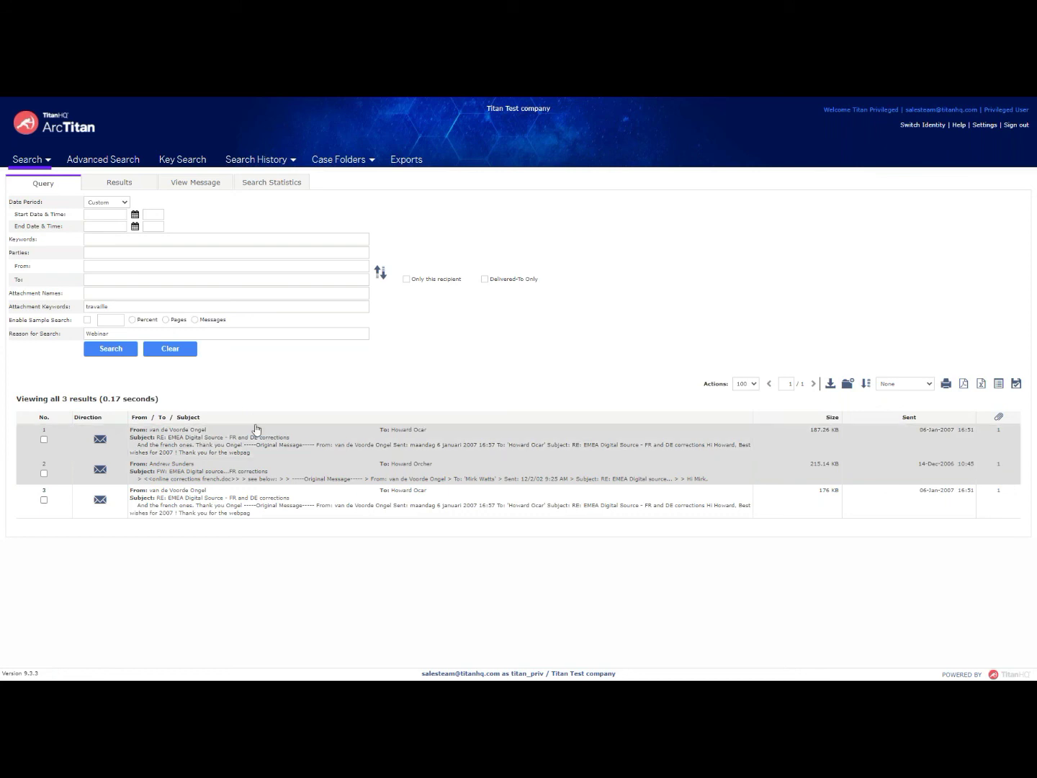
{"action": "left_click", "coordinate": [44, 440]}
{"action": "left_click", "coordinate": [44, 473]}
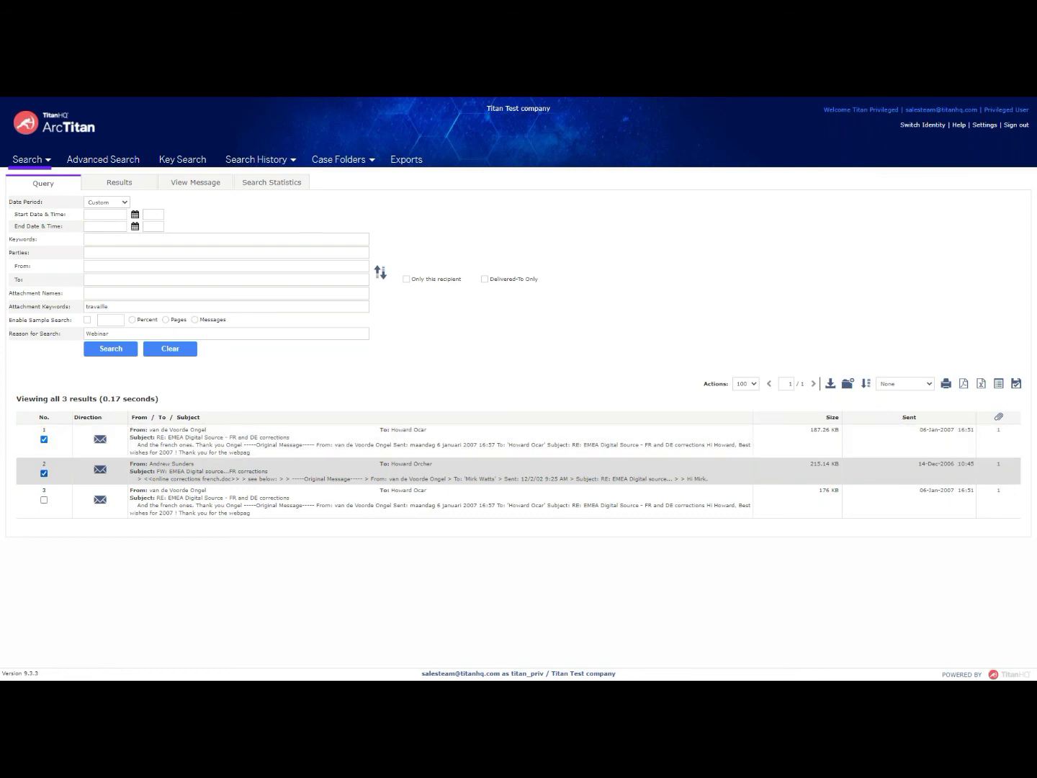
{"action": "left_click", "coordinate": [43, 501]}
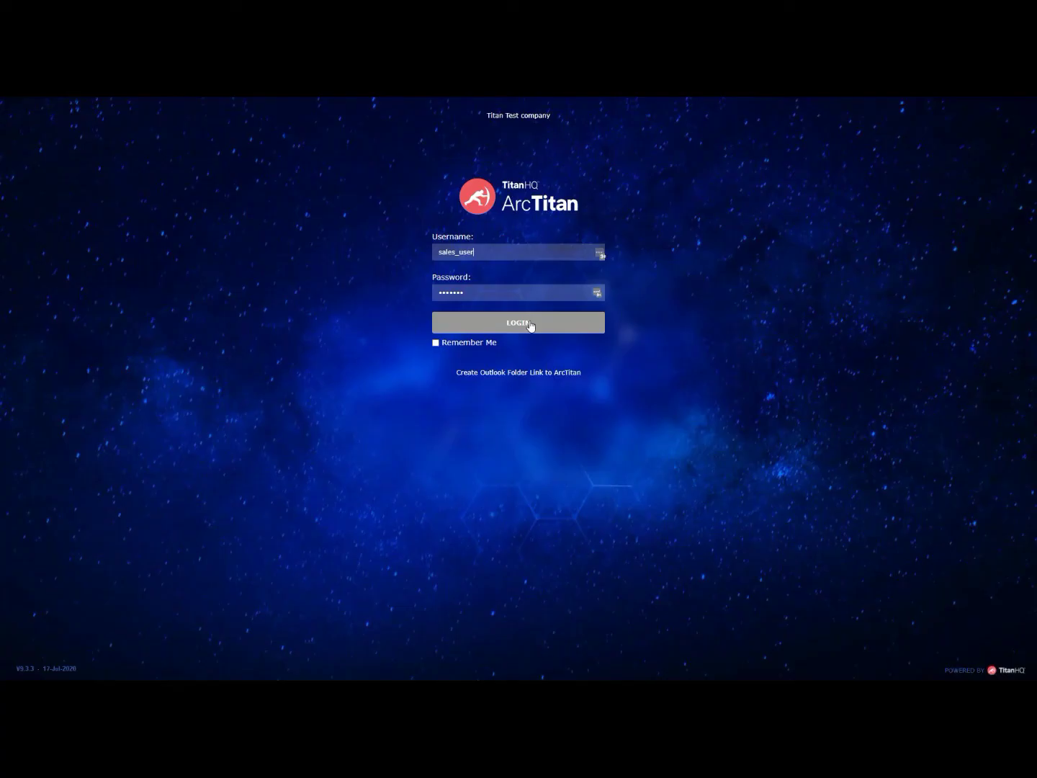
Step: Log in with the sales_user account and open the first titan_priv entry among the search transcripts
{"action": "left_click", "coordinate": [530, 326]}
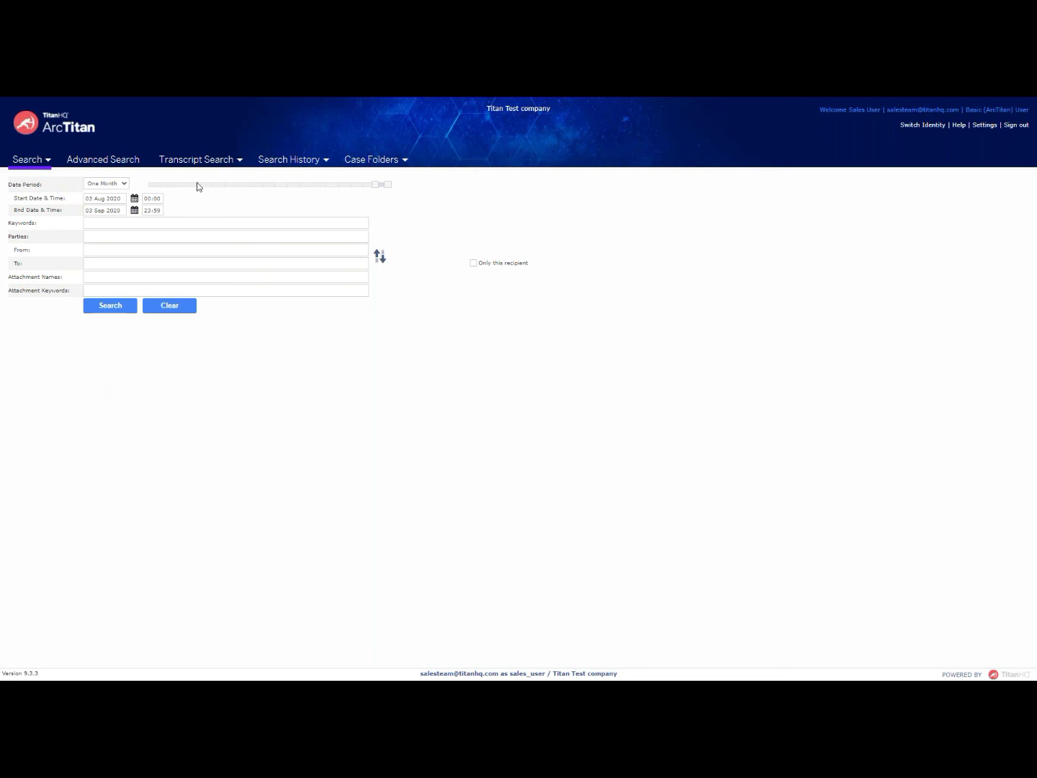
{"action": "left_click", "coordinate": [239, 168]}
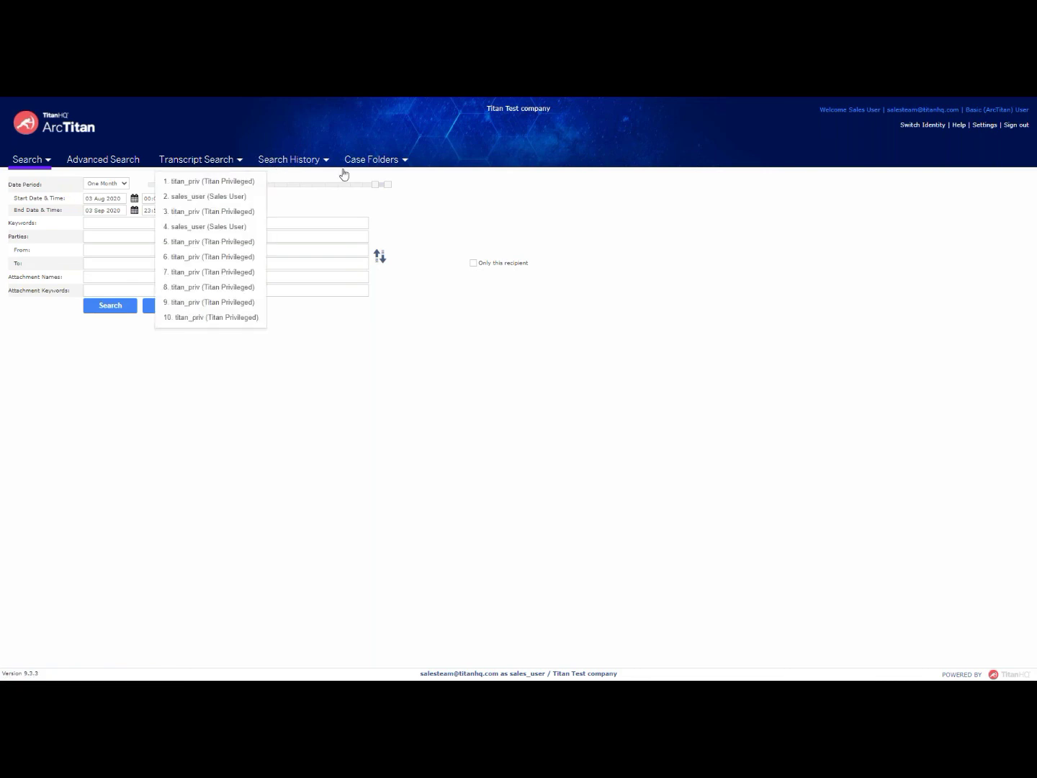
{"action": "left_click", "coordinate": [211, 182]}
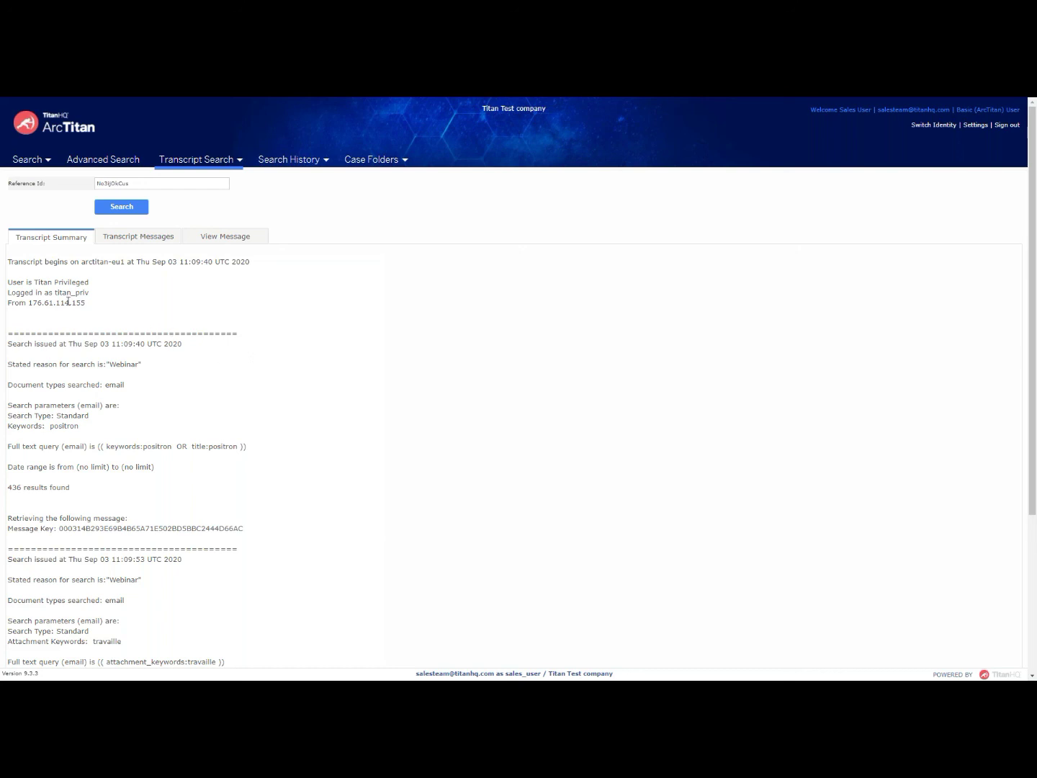
Step: Review the transcript summary for the privileged user's login, stated search reasons, search parameters, and retrieved messages and attachments
{"action": "mouse_move", "coordinate": [58, 293]}
{"action": "left_mouse_down"}
{"action": "mouse_move", "coordinate": [73, 292]}
{"action": "mouse_move", "coordinate": [57, 303]}
{"action": "left_mouse_up"}
{"action": "left_click_drag", "start_coordinate": [12, 364], "coordinate": [90, 368]}
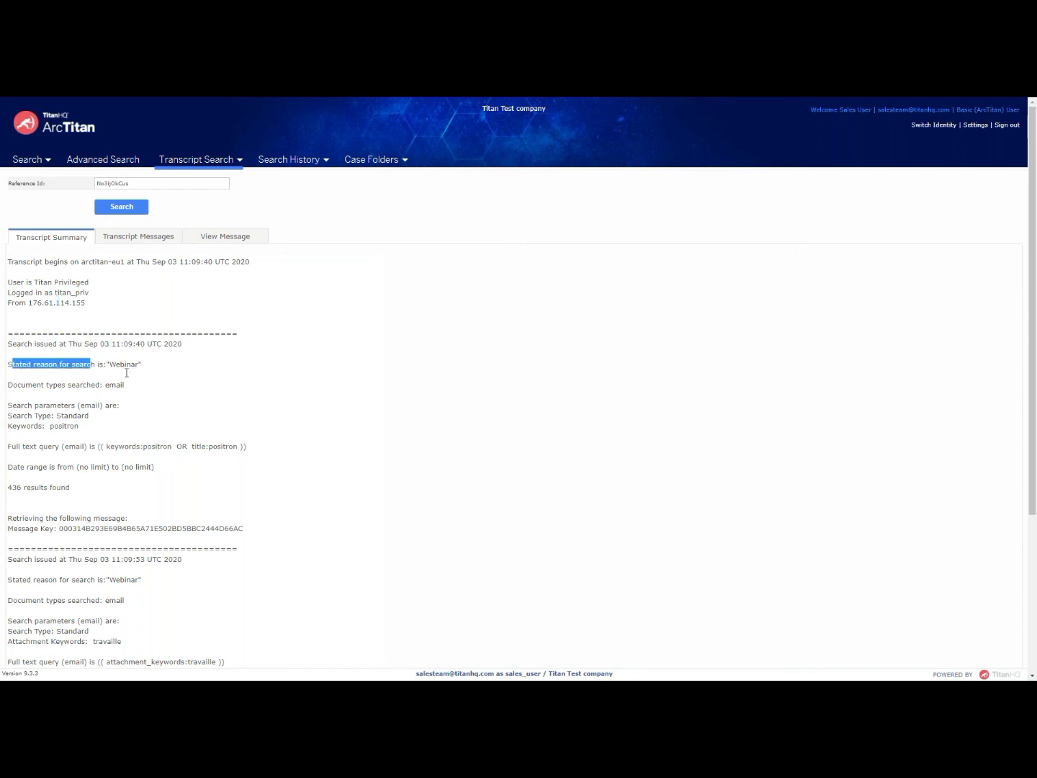
{"action": "double_click", "coordinate": [126, 366]}
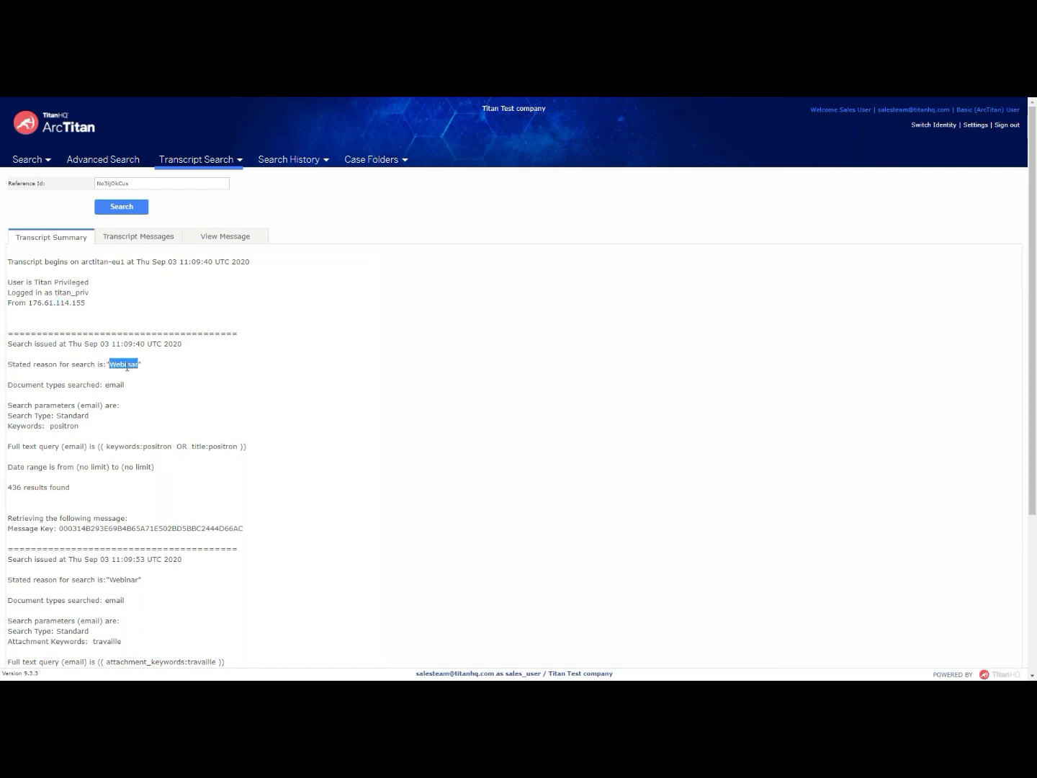
{"action": "left_click", "coordinate": [164, 412]}
{"action": "scroll", "coordinate": [235, 522], "scroll_direction": "down", "scroll_amount": 3}
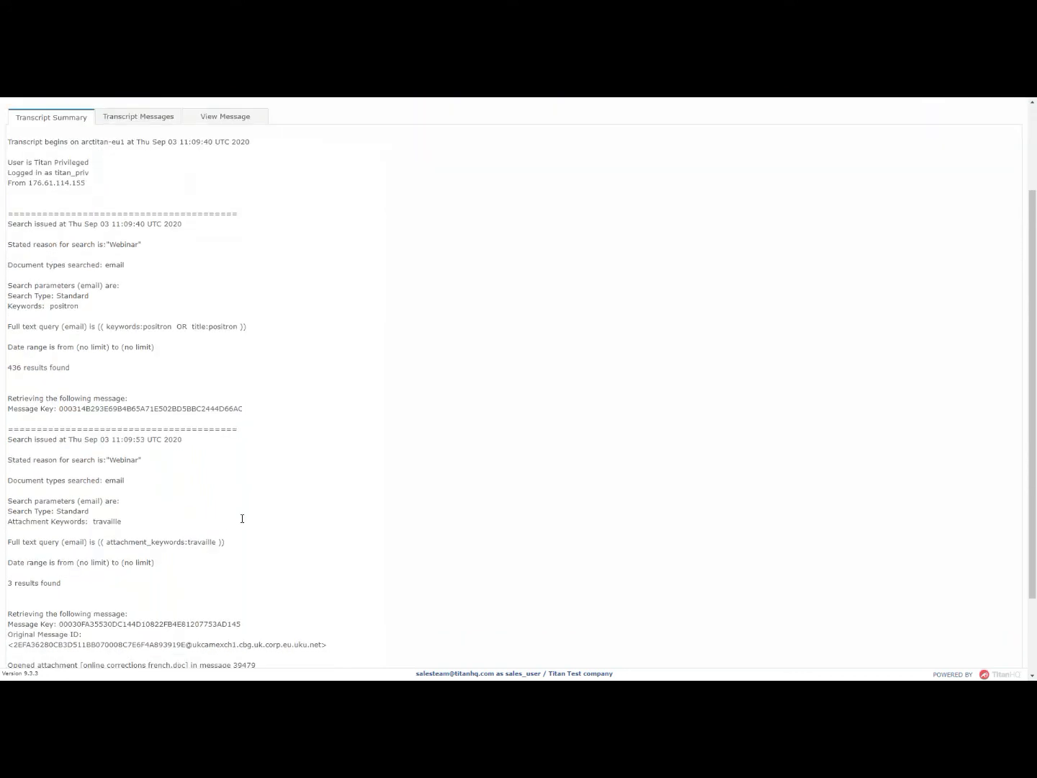
{"action": "scroll", "coordinate": [308, 474], "scroll_direction": "down", "scroll_amount": 2}
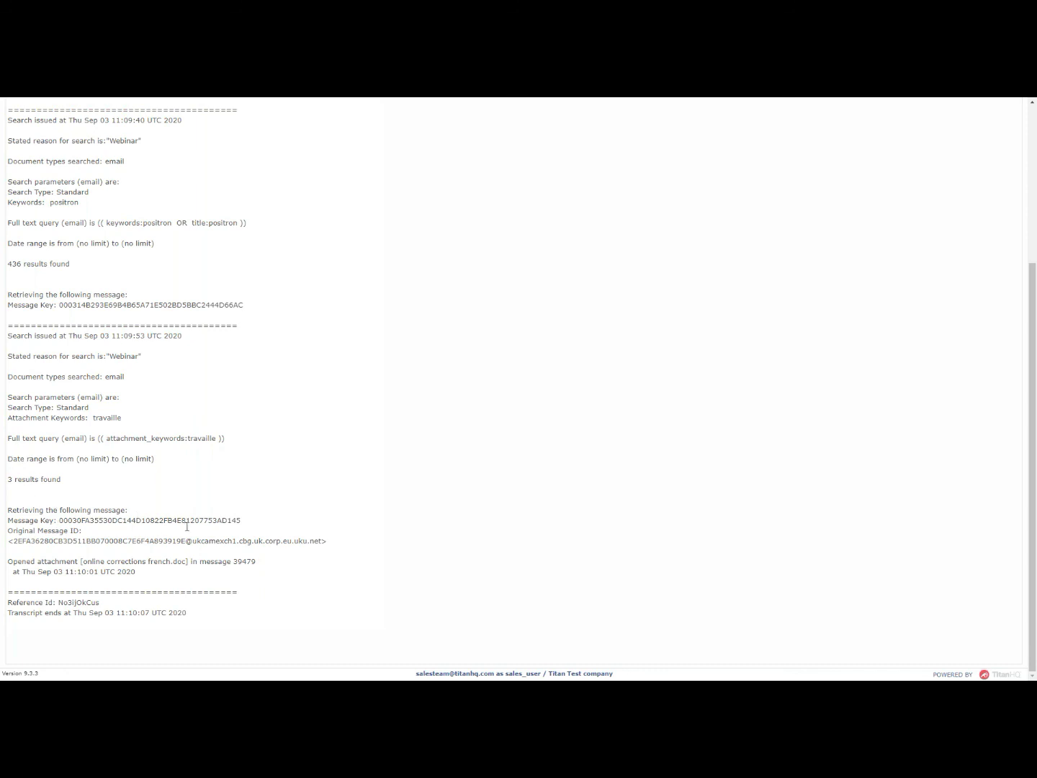
{"action": "scroll", "coordinate": [282, 562], "scroll_direction": "up", "scroll_amount": 3}
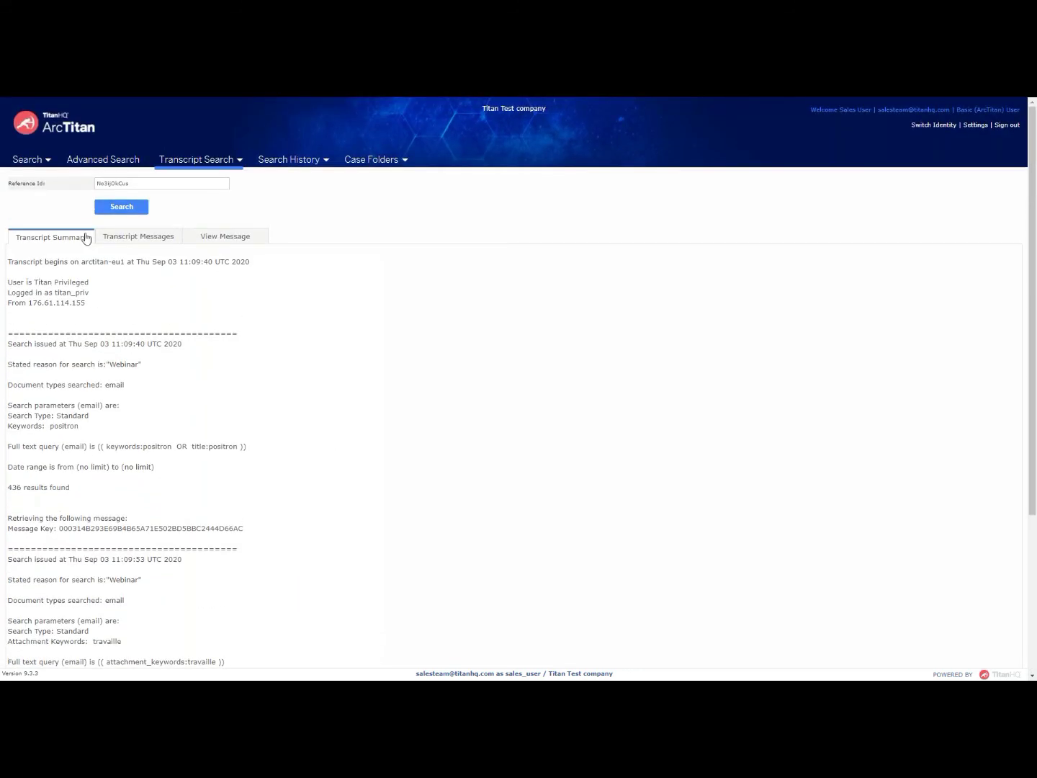
Step: Expand the keyword options in the advanced search form and choose the leaf-marked match option for the second include keyword
{"action": "left_click", "coordinate": [46, 163]}
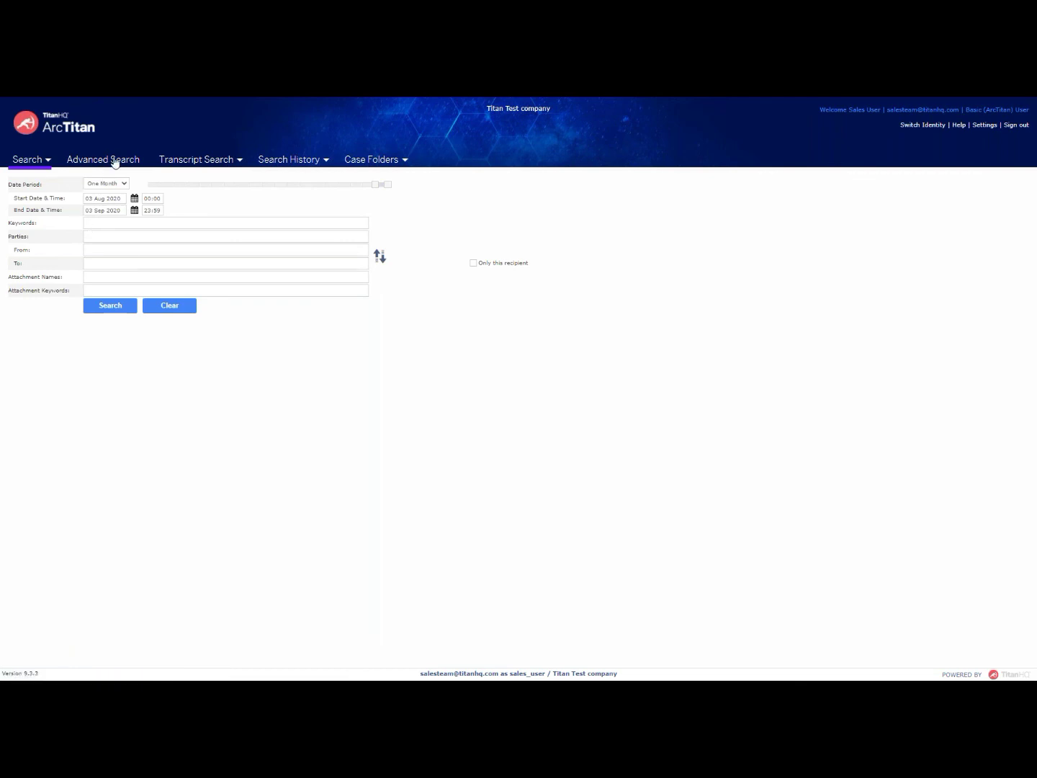
{"action": "left_click", "coordinate": [86, 162]}
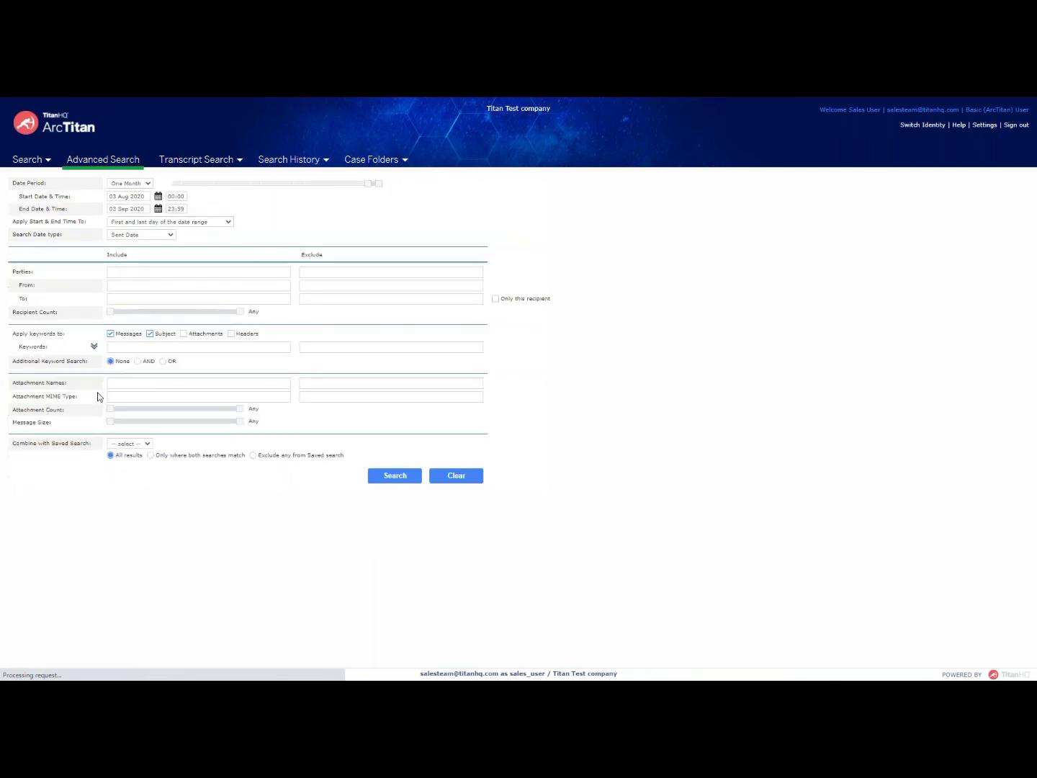
{"action": "left_click", "coordinate": [94, 348]}
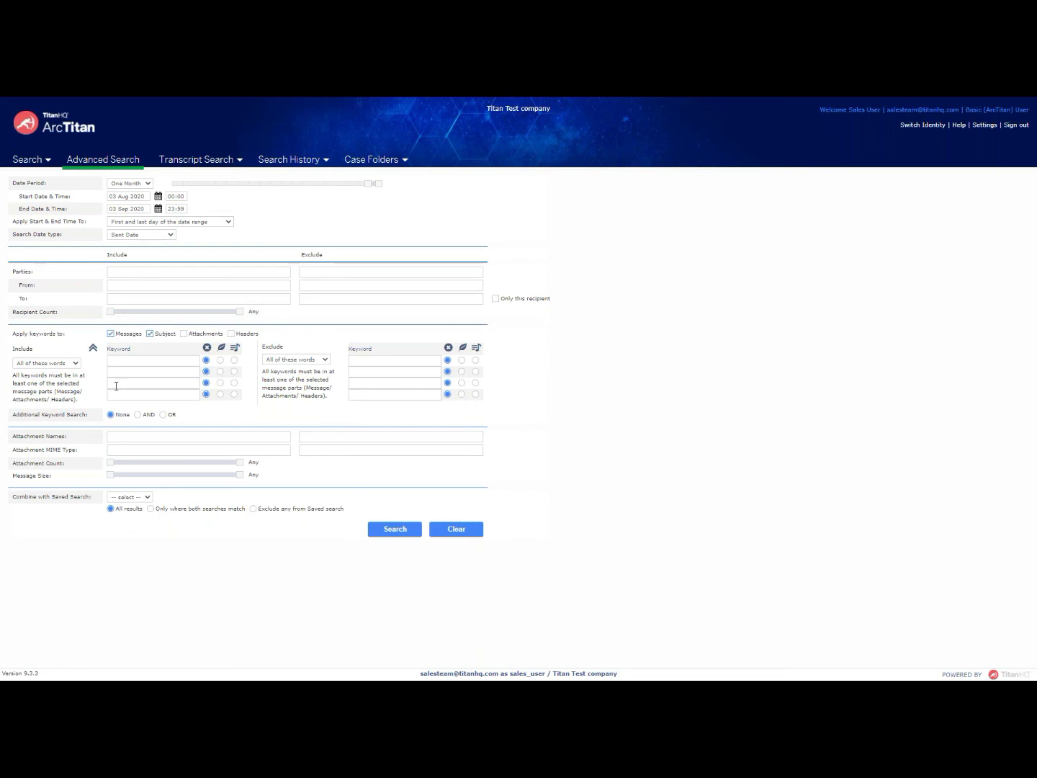
{"action": "left_click", "coordinate": [221, 372]}
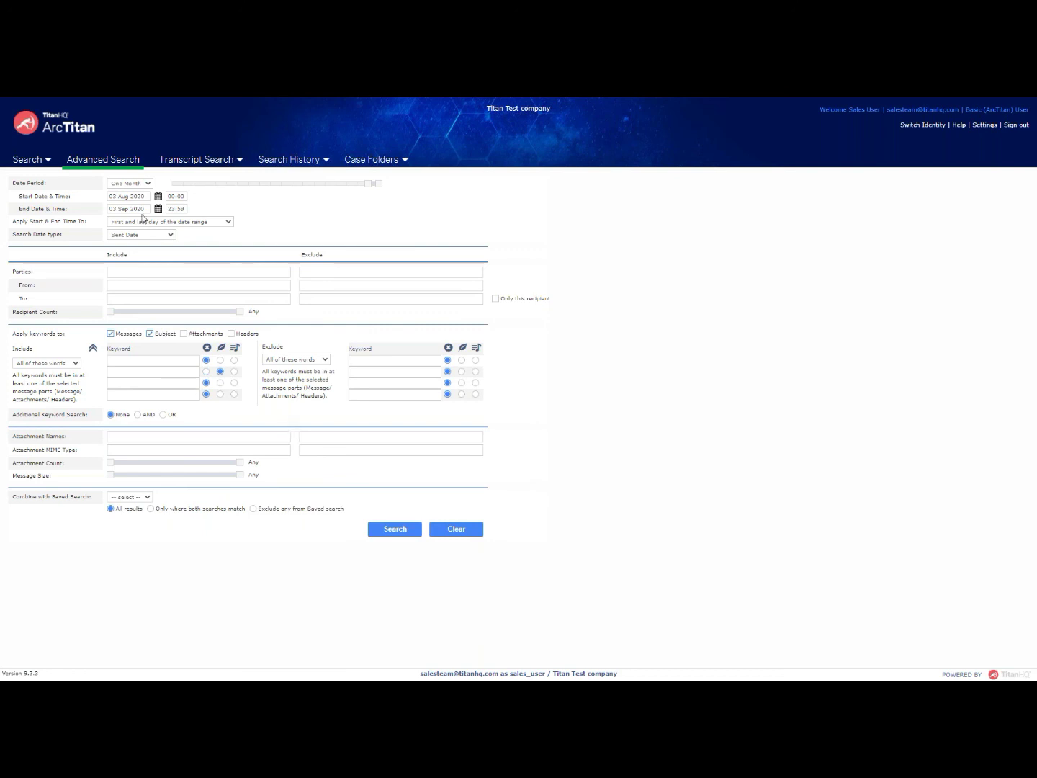
{"action": "left_click", "coordinate": [35, 162]}
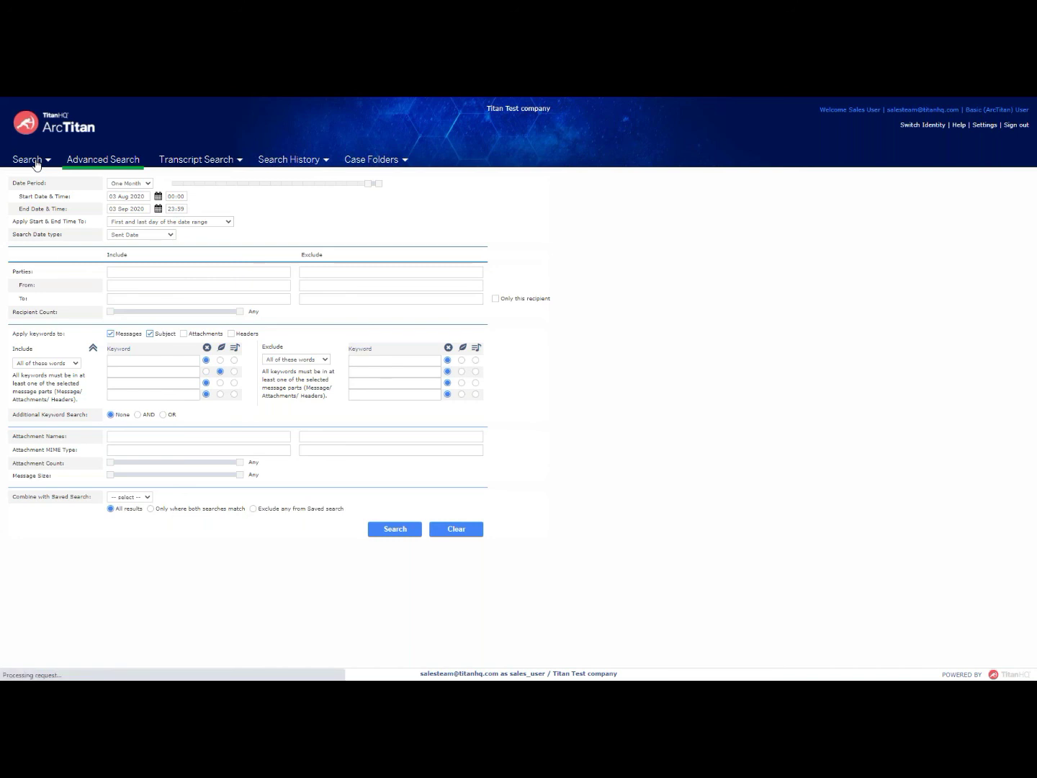